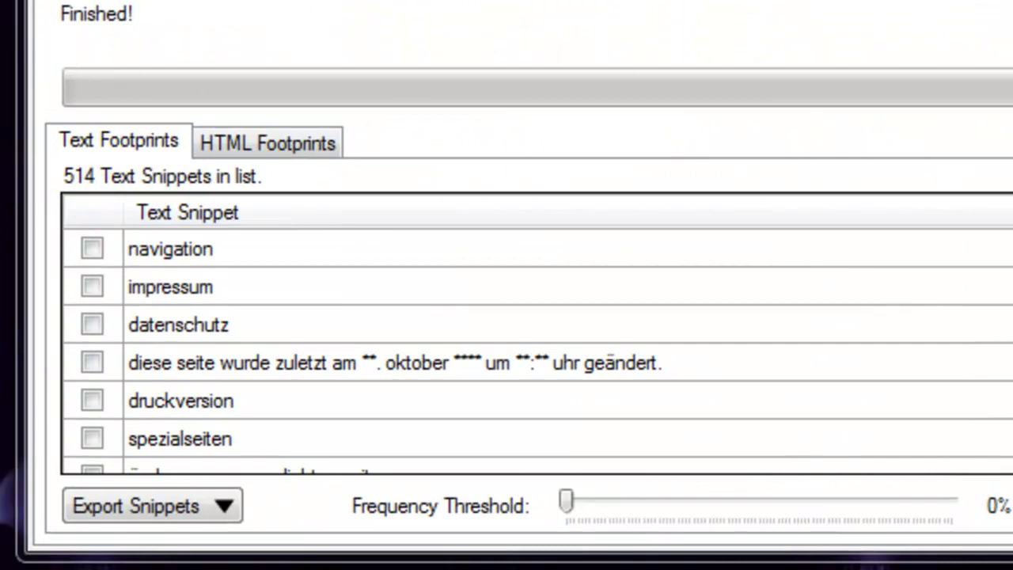
Examine the text footprint lists of the free and full versions, comparing snippets, site counts and frequencies
scroll(538, 341, down, 15)
scroll(577, 362, up, 2)
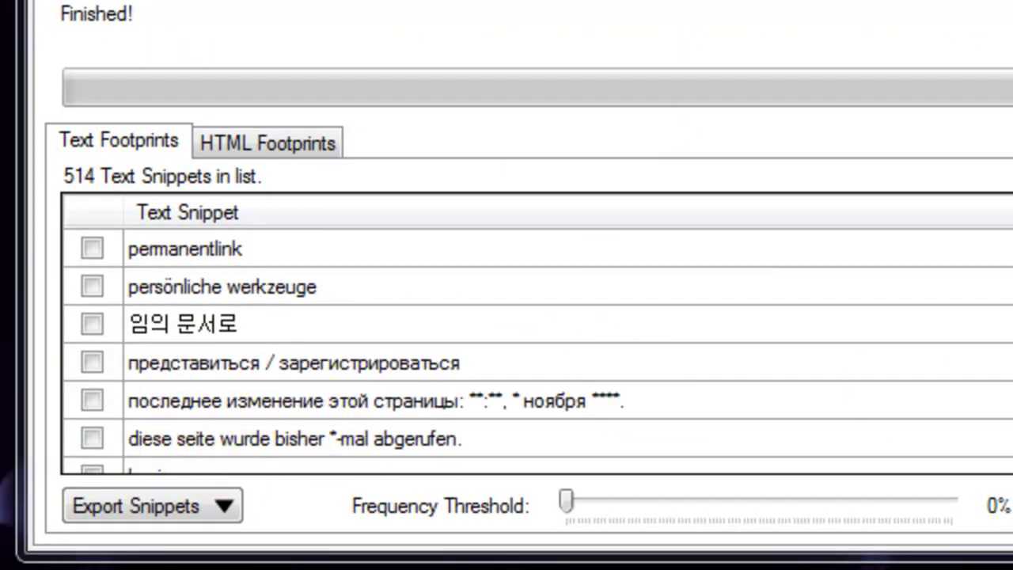
scroll(539, 348, up, 3)
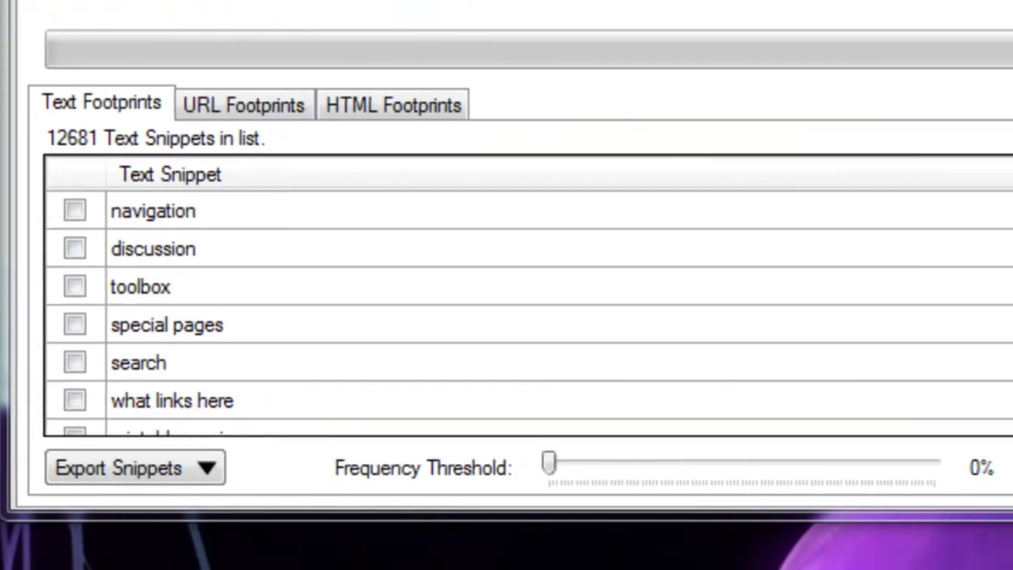
scroll(529, 313, down, 10)
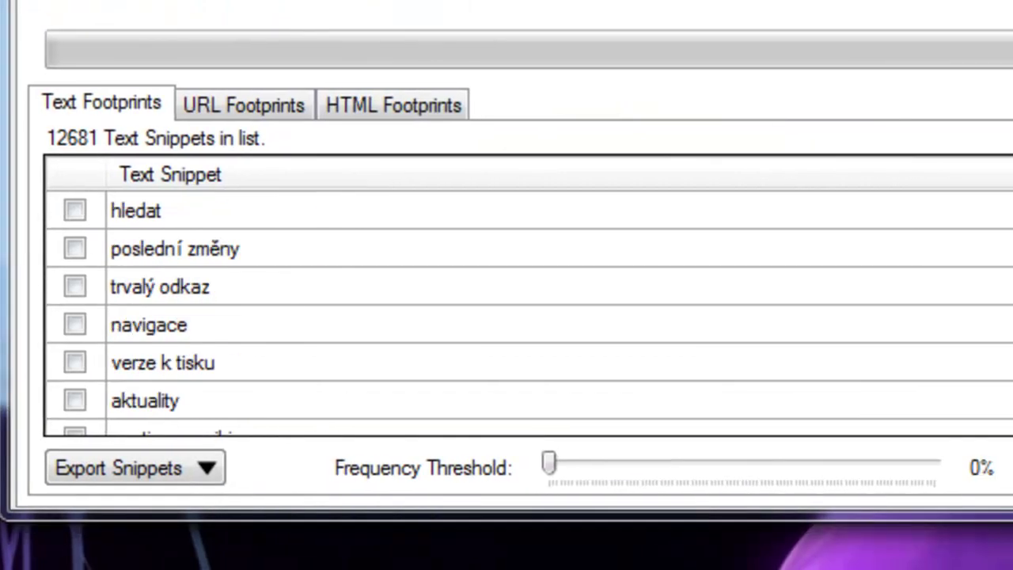
scroll(529, 314, up, 10)
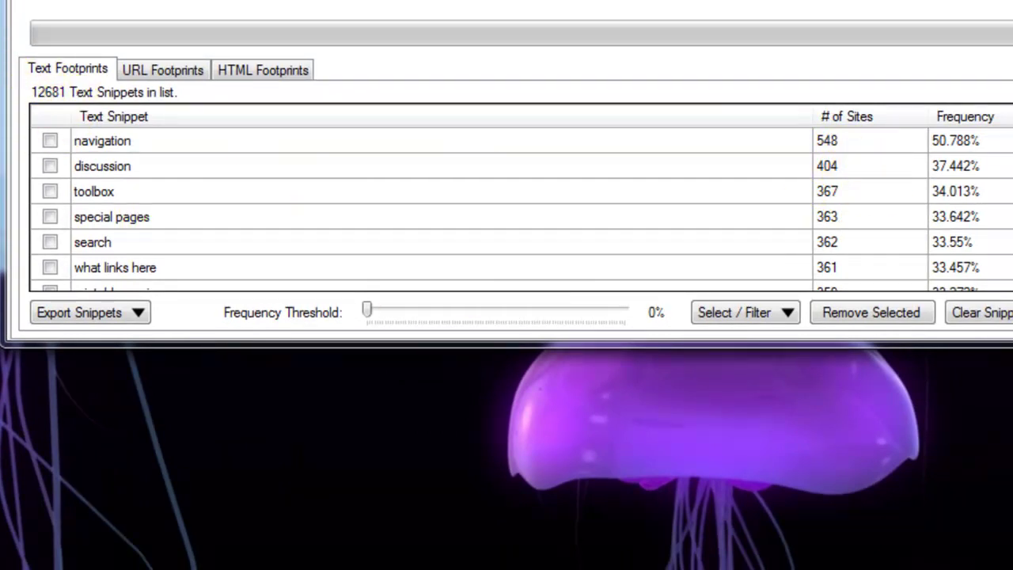
scroll(506, 209, down, 20)
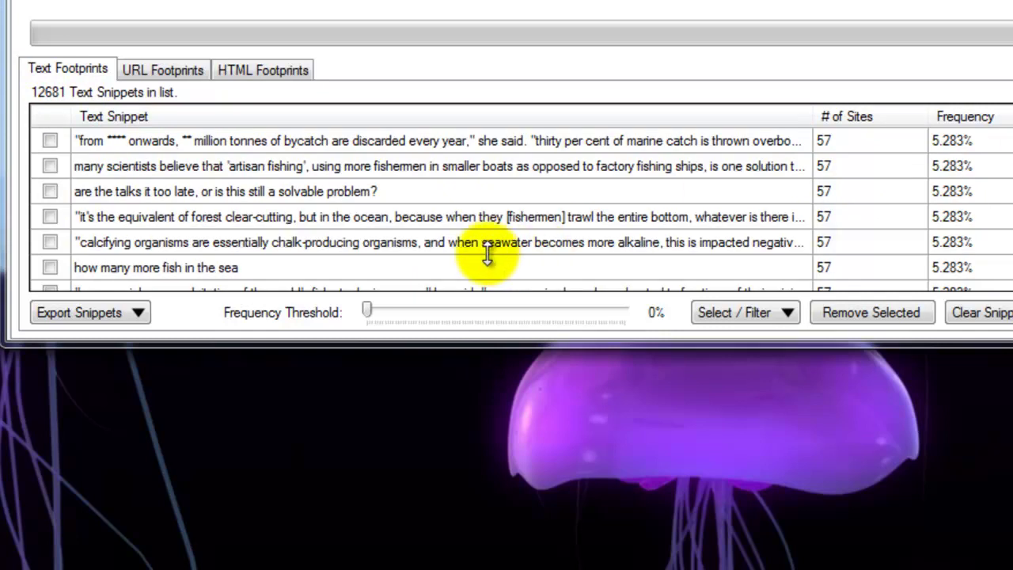
scroll(506, 209, up, 10)
scroll(507, 209, down, 20)
scroll(507, 209, down, 5)
scroll(506, 209, up, 20)
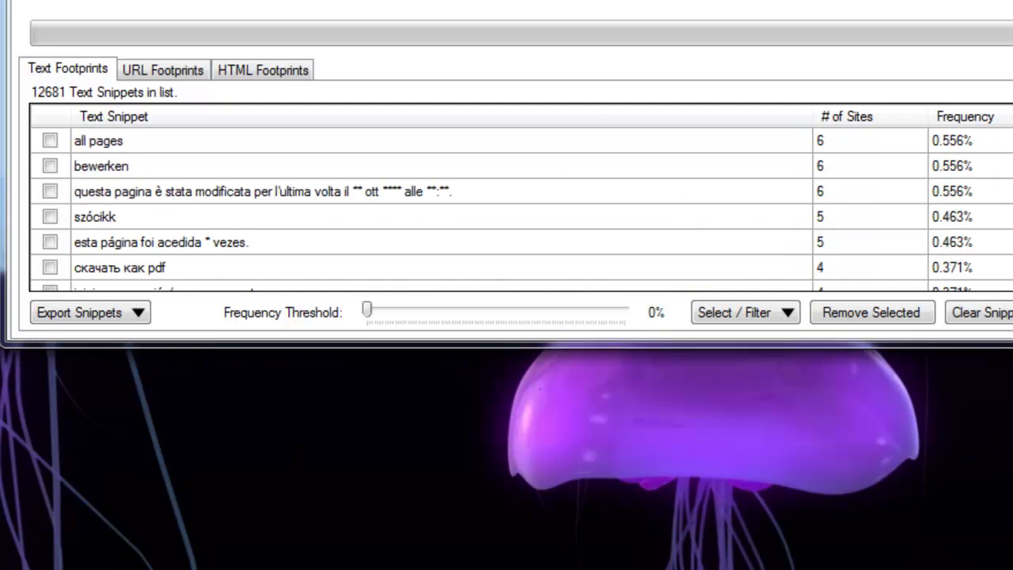
scroll(543, 222, down, 20)
scroll(543, 222, up, 20)
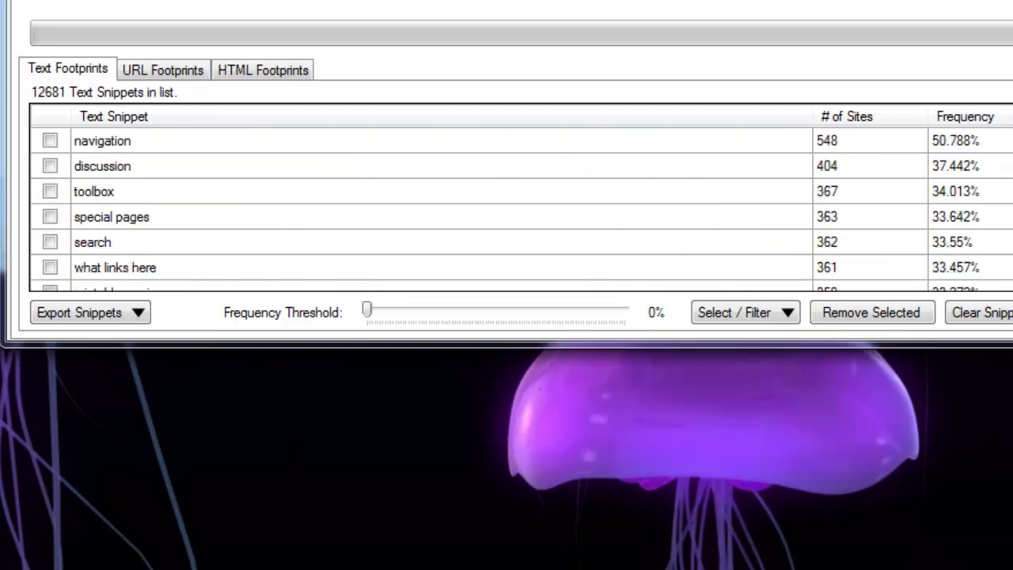
Show the full version's URL footprints and look through their paths, page names and parameters
click(153, 71)
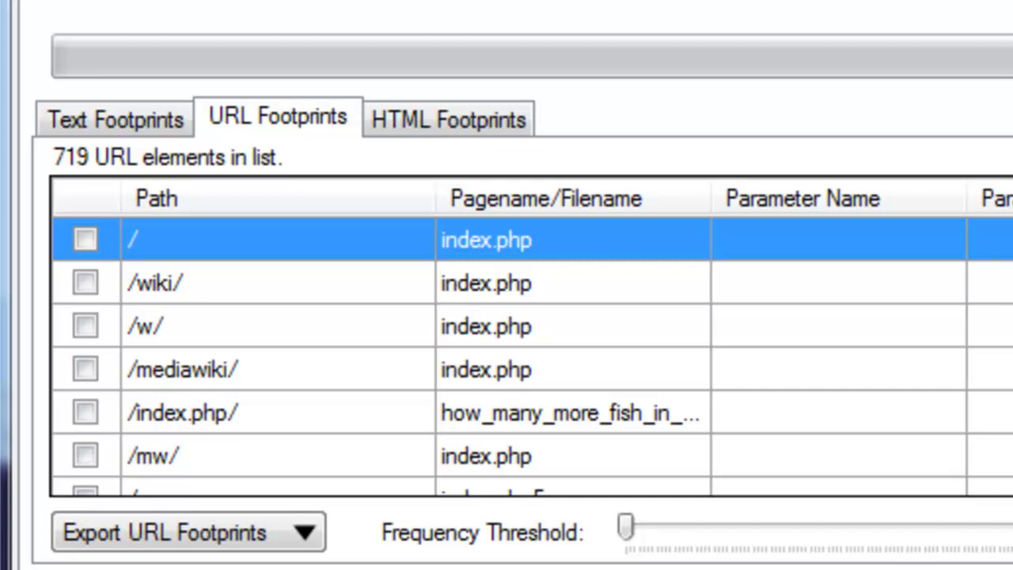
scroll(532, 356, down, 4)
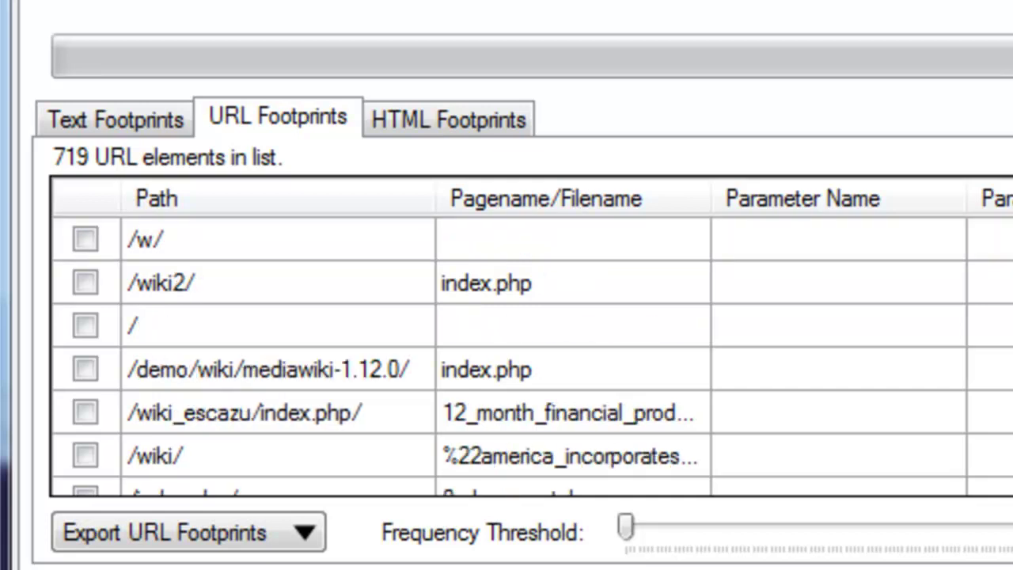
scroll(547, 349, up, 4)
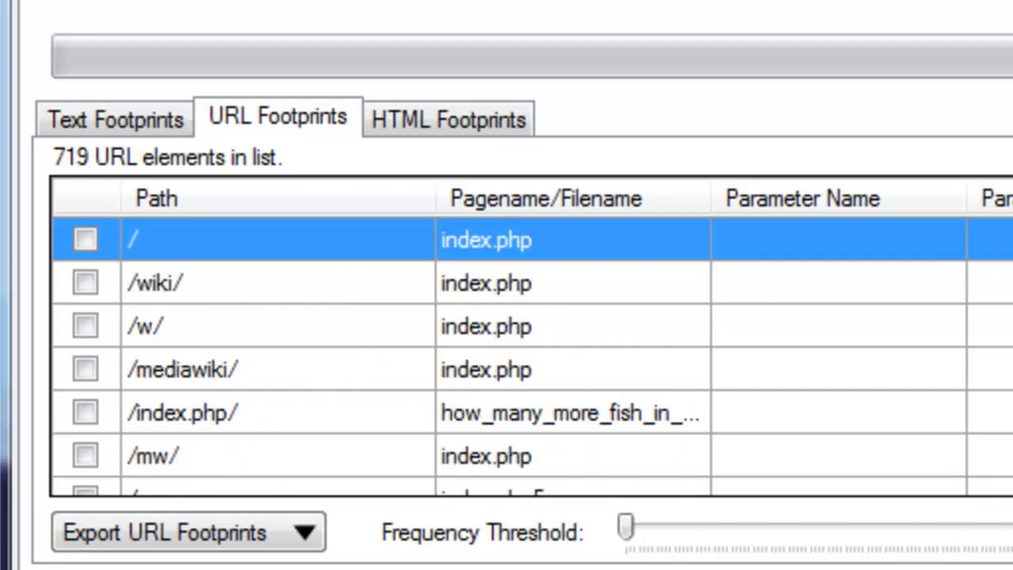
scroll(532, 356, down, 7)
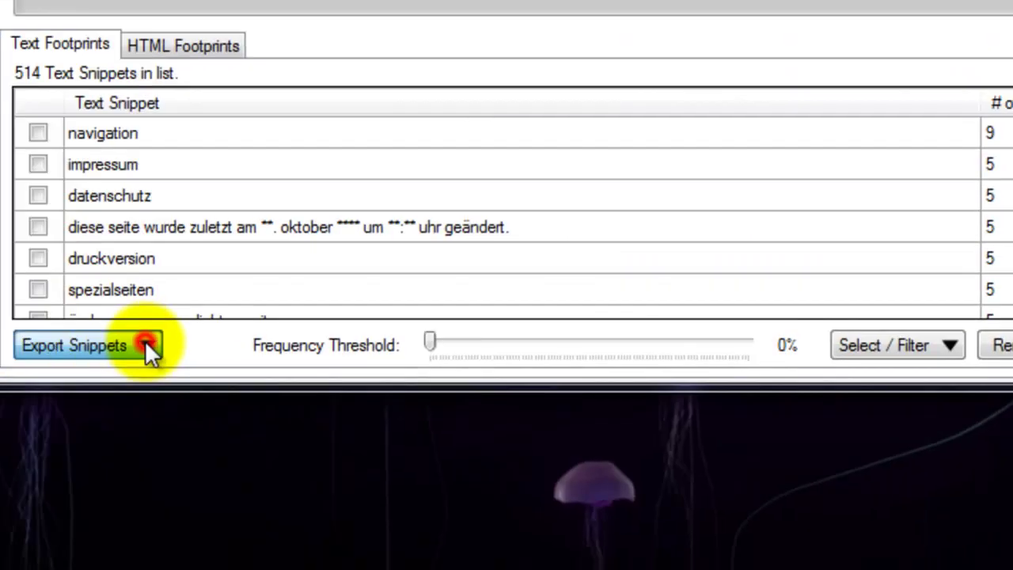
Export the free edition's text snippets to its Footprint List Builder
click(145, 342)
click(204, 364)
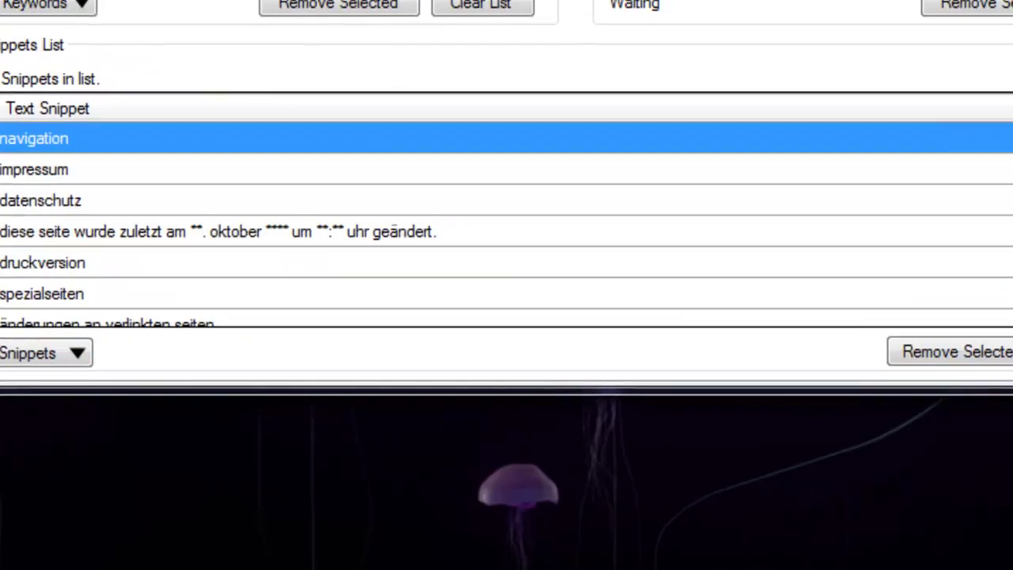
scroll(543, 277, down, 15)
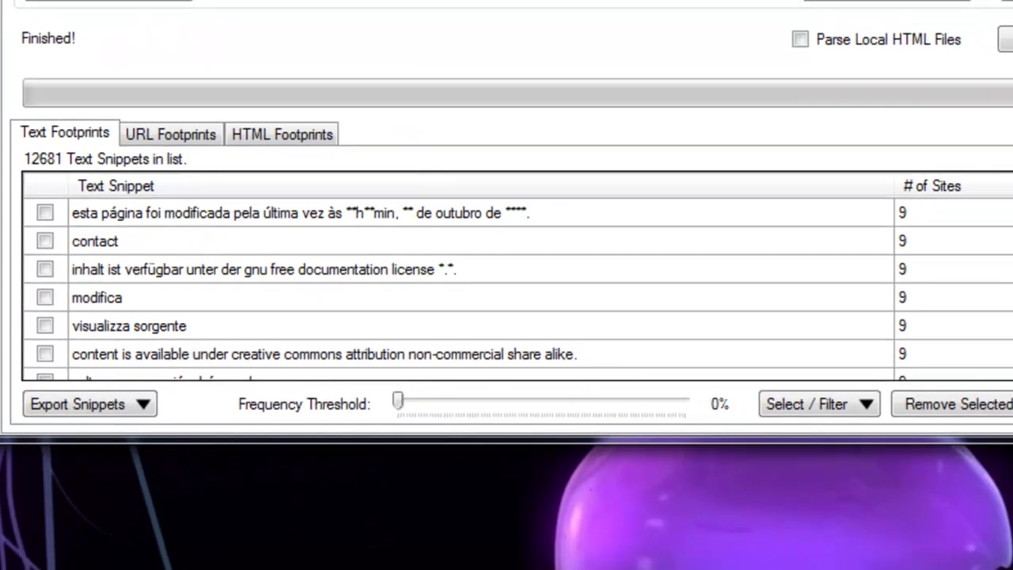
Filter the full version's text snippets with a 1% frequency threshold, remove the selected ones, and export the rest to the Footprint List Builder
drag(1005, 224, 1004, 221)
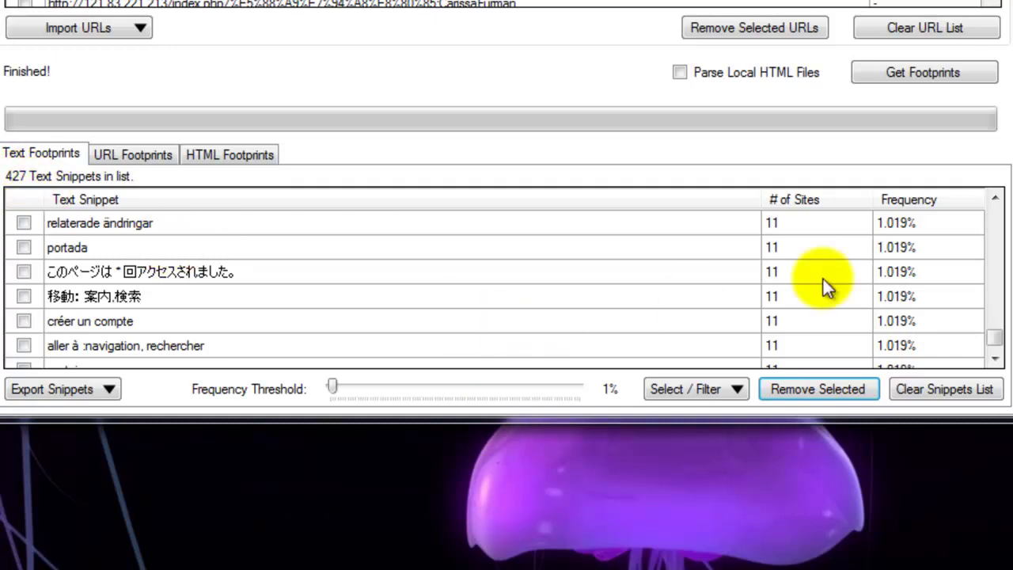
drag(995, 340, 992, 203)
click(106, 389)
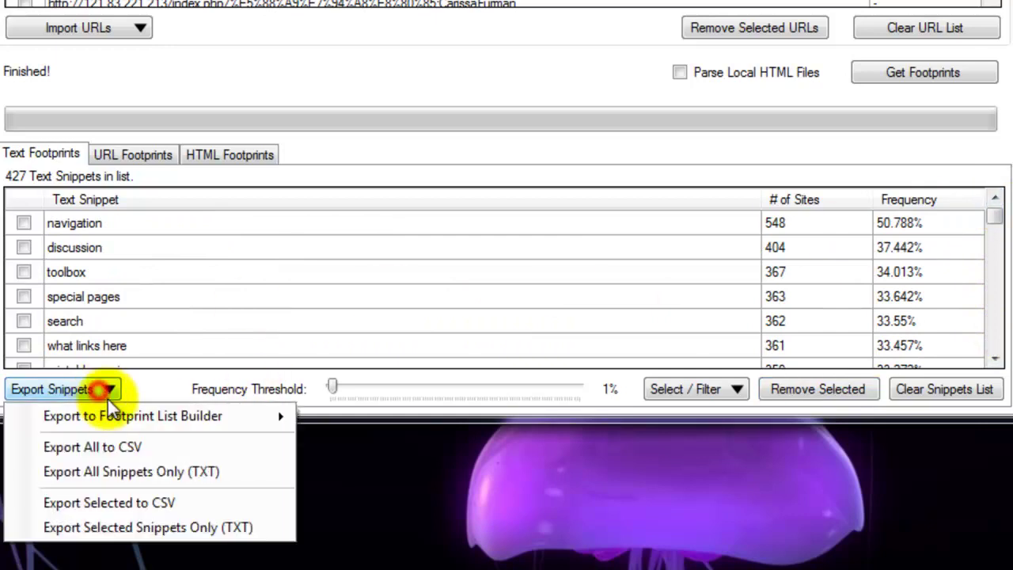
mouse_move(212, 417)
click(360, 418)
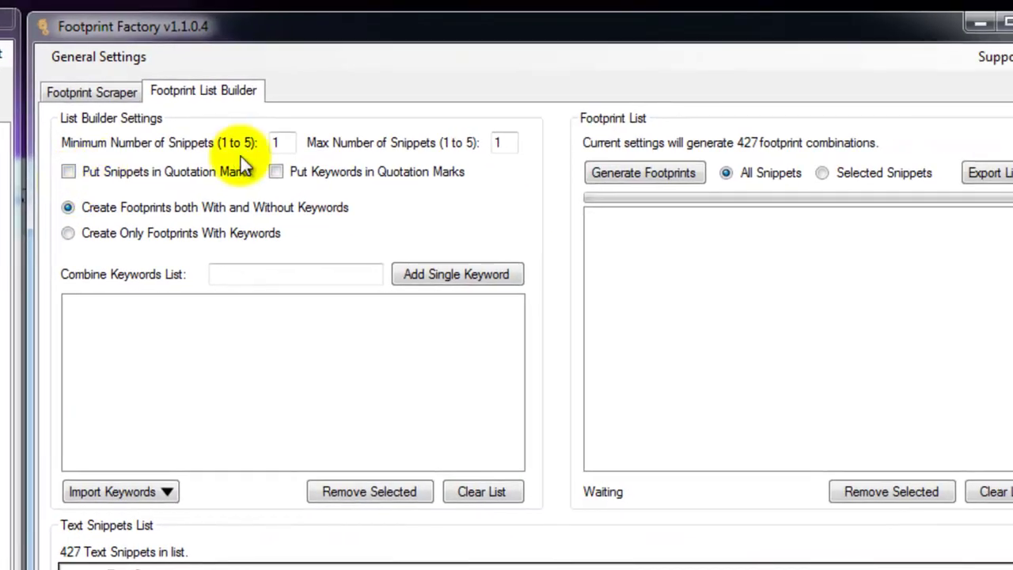
Enable quotation marks around snippets and set the minimum number of snippets to 1 in the full version's list builder
click(70, 173)
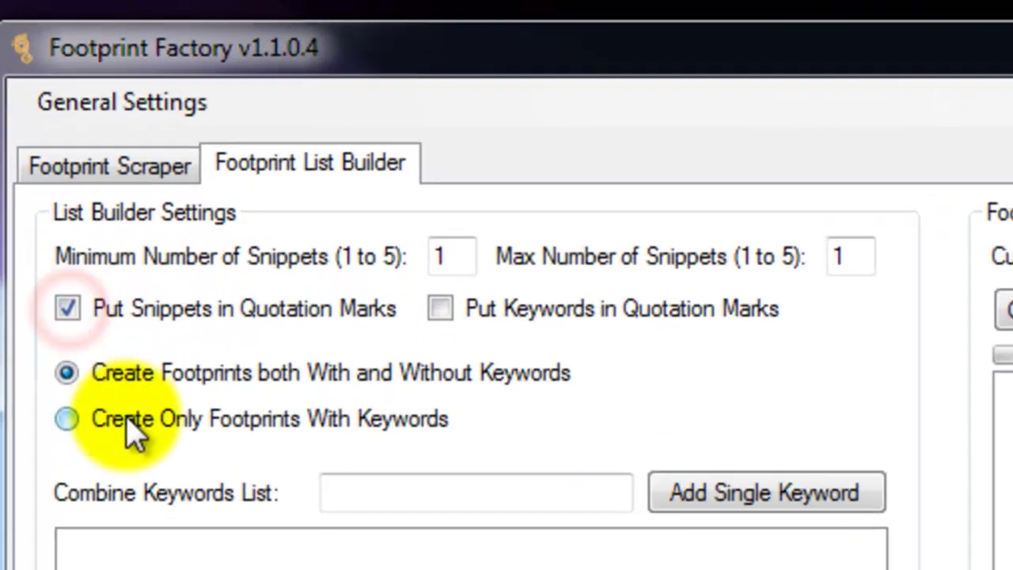
click(285, 142)
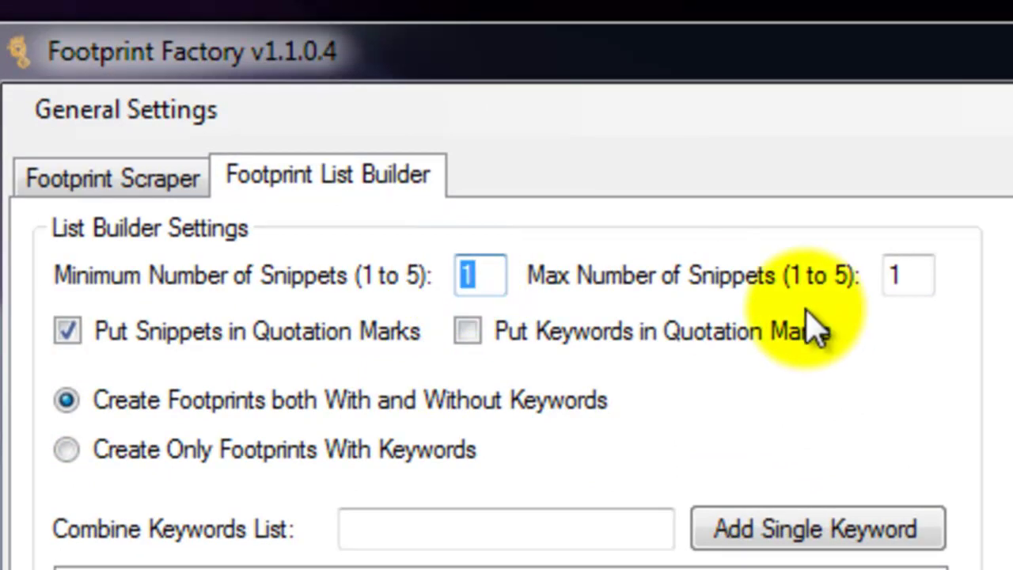
text(1)
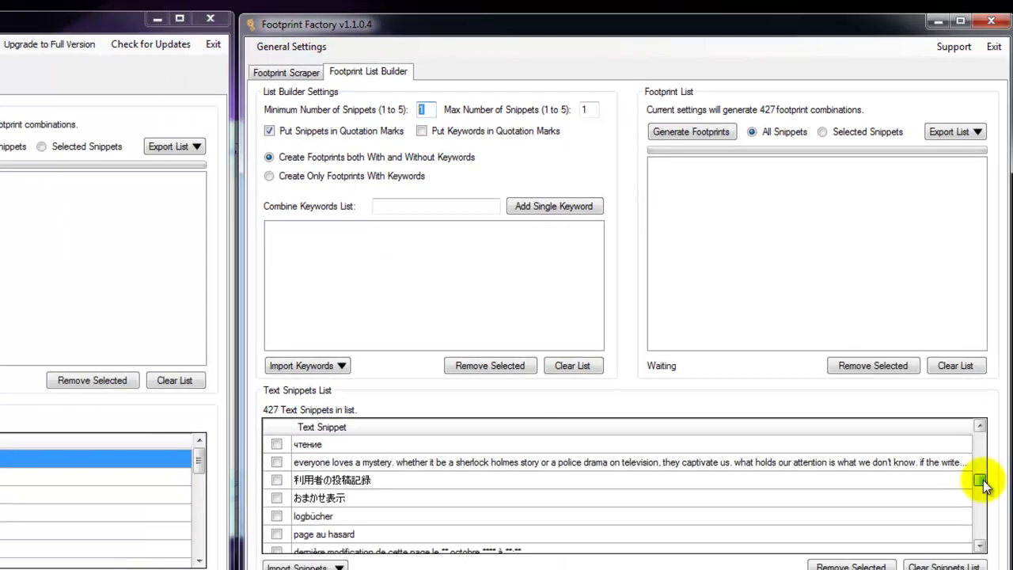
drag(977, 477, 976, 429)
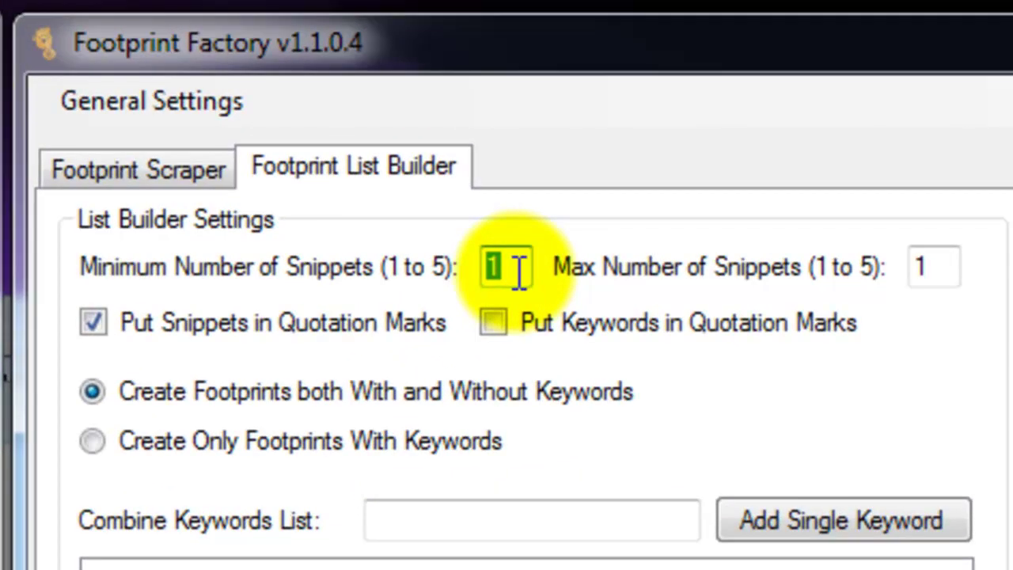
Raise both the minimum and maximum number of snippets per footprint to 2
double_click(910, 267)
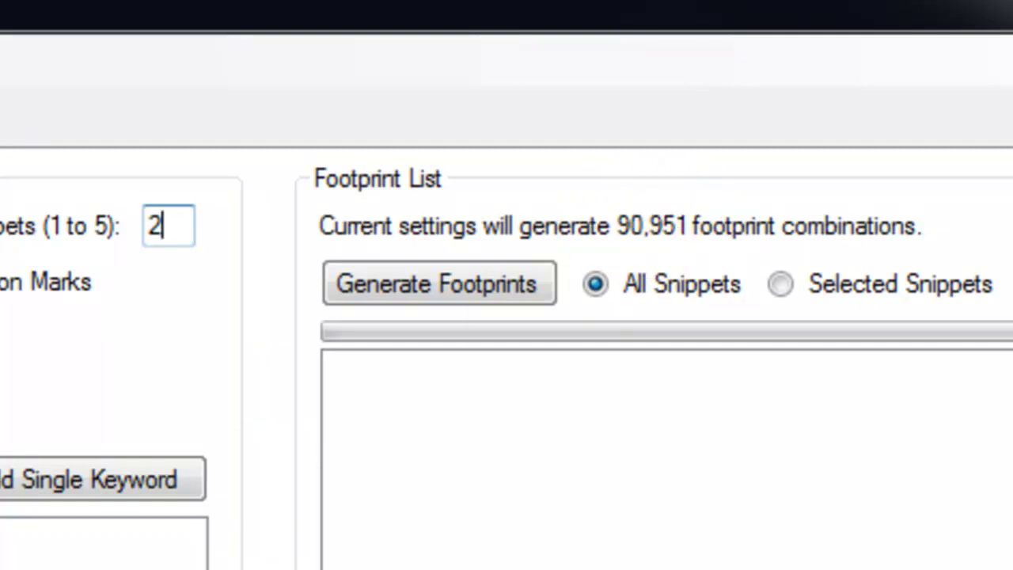
click(167, 228)
drag(126, 224, 103, 221)
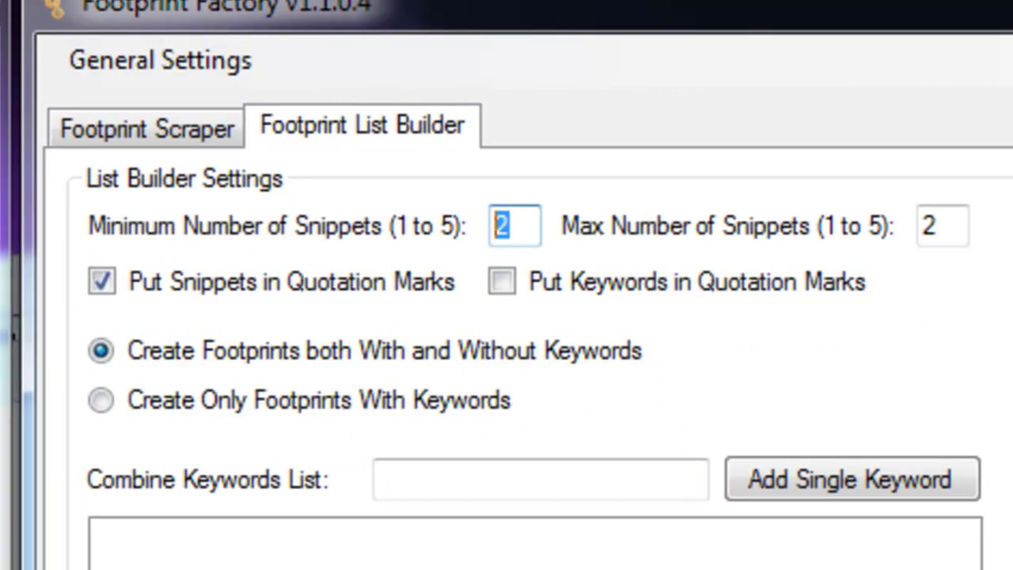
Try a minimum and maximum of 3 snippets per footprint
click(516, 230)
drag(525, 222, 484, 223)
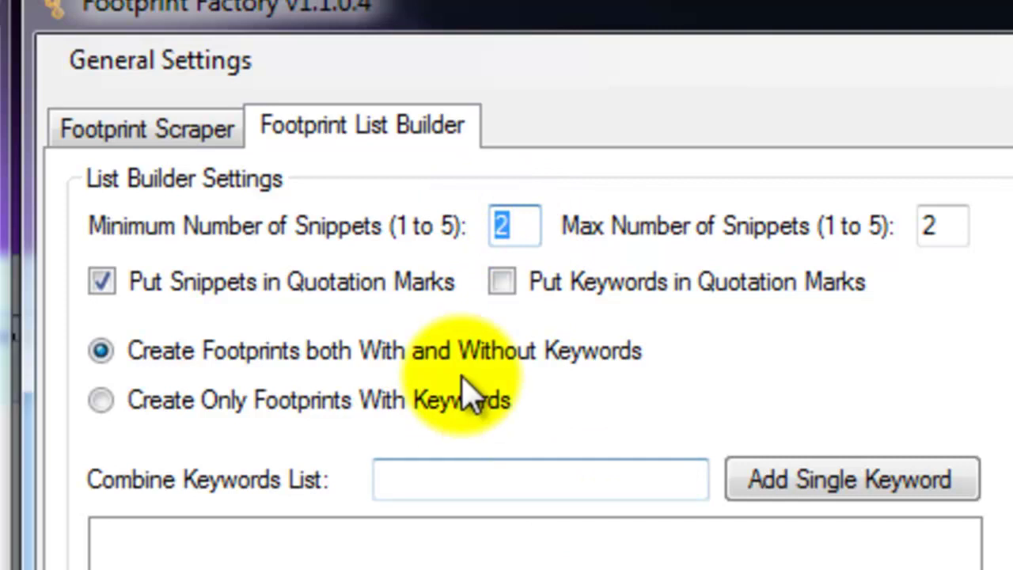
text(3)
double_click(936, 227)
text(3)
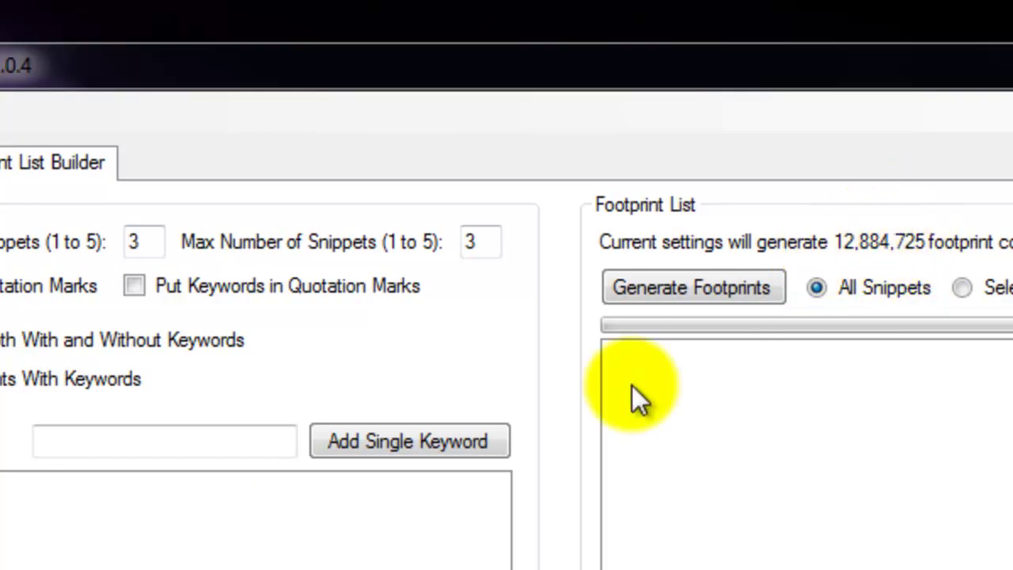
Return the minimum and maximum number of snippets to 2 and activate the keyword entry field
double_click(149, 243)
text(2)
double_click(483, 242)
text(2)
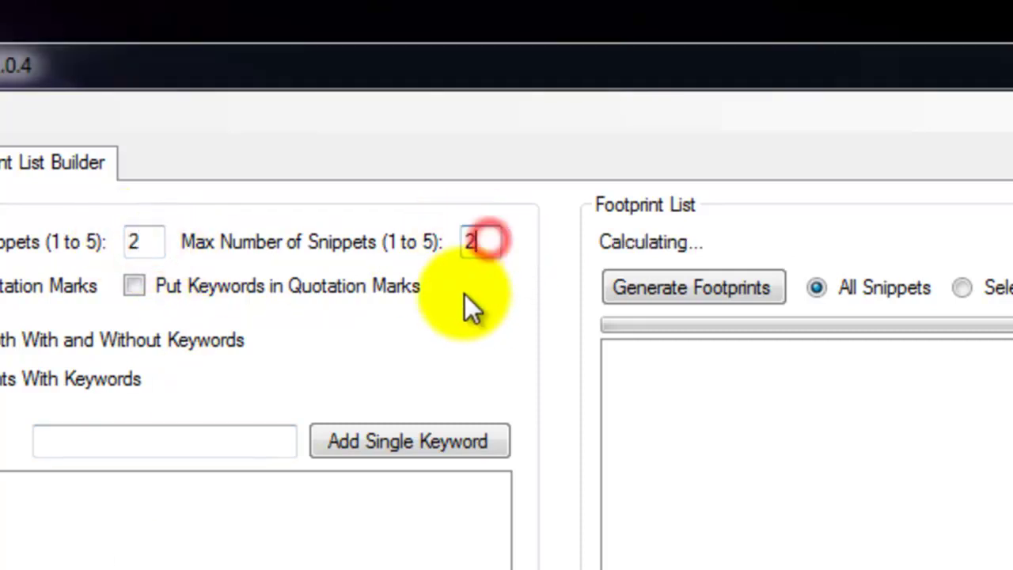
click(158, 441)
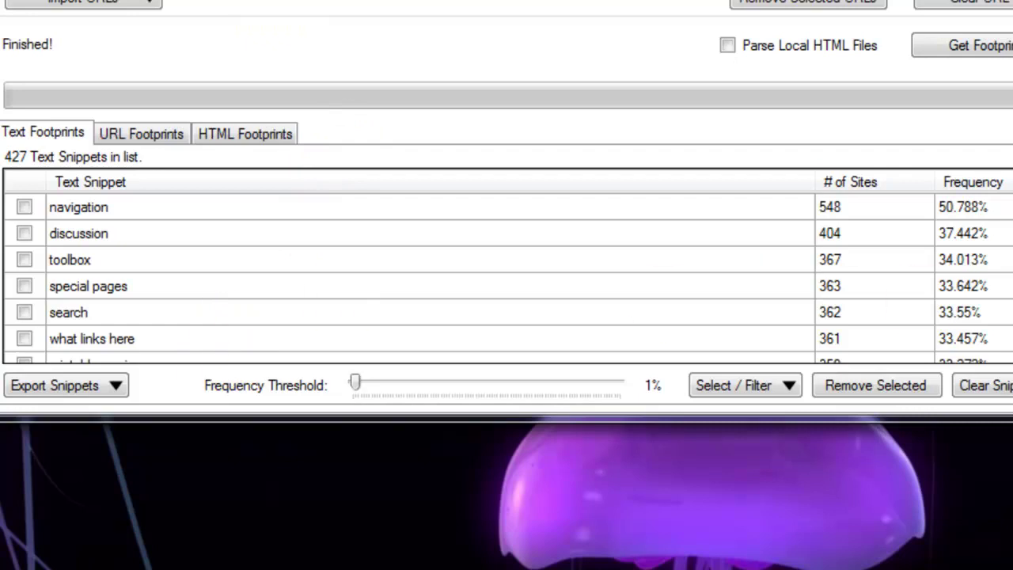
Review the filtered text snippets in the full version's Footprint Scraper with their site counts and frequencies
scroll(427, 273, down, 20)
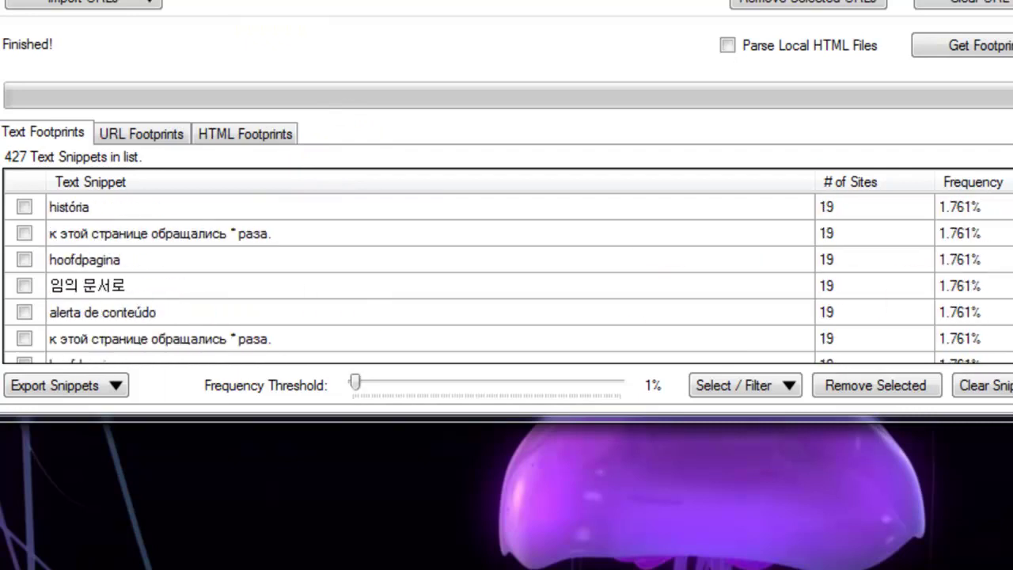
scroll(427, 273, up, 15)
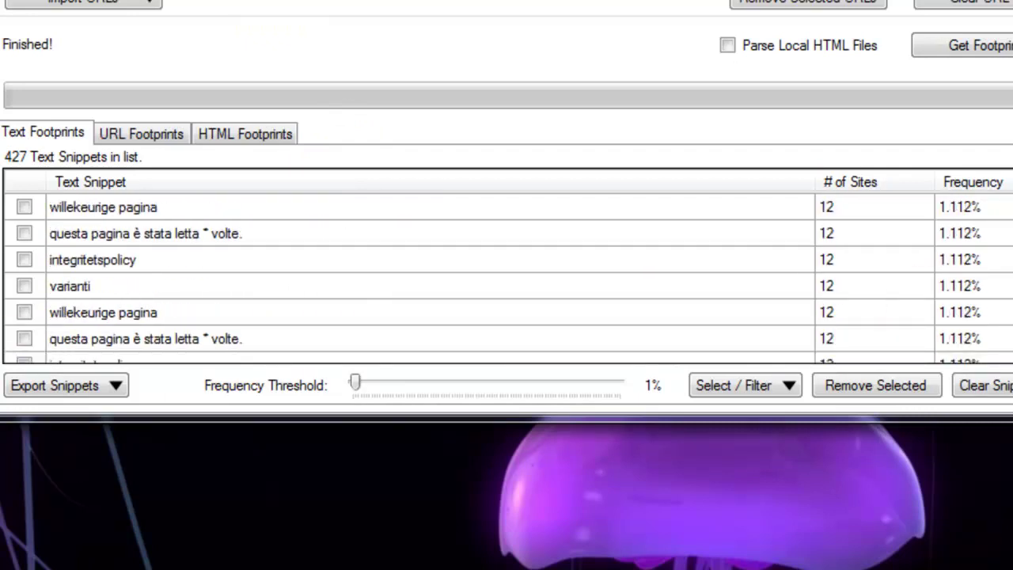
scroll(428, 273, up, 10)
scroll(427, 273, down, 5)
scroll(427, 273, up, 8)
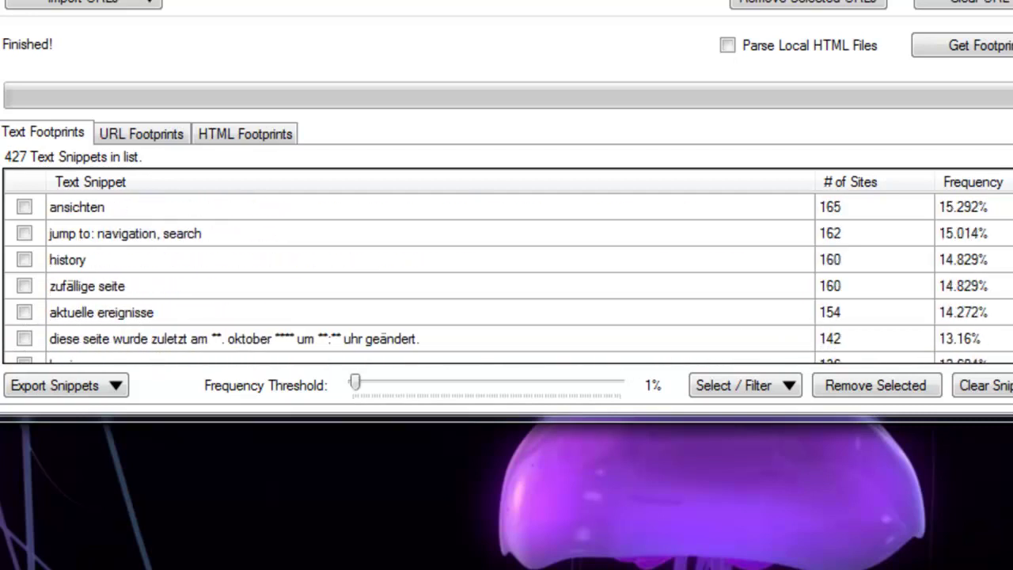
scroll(428, 273, up, 3)
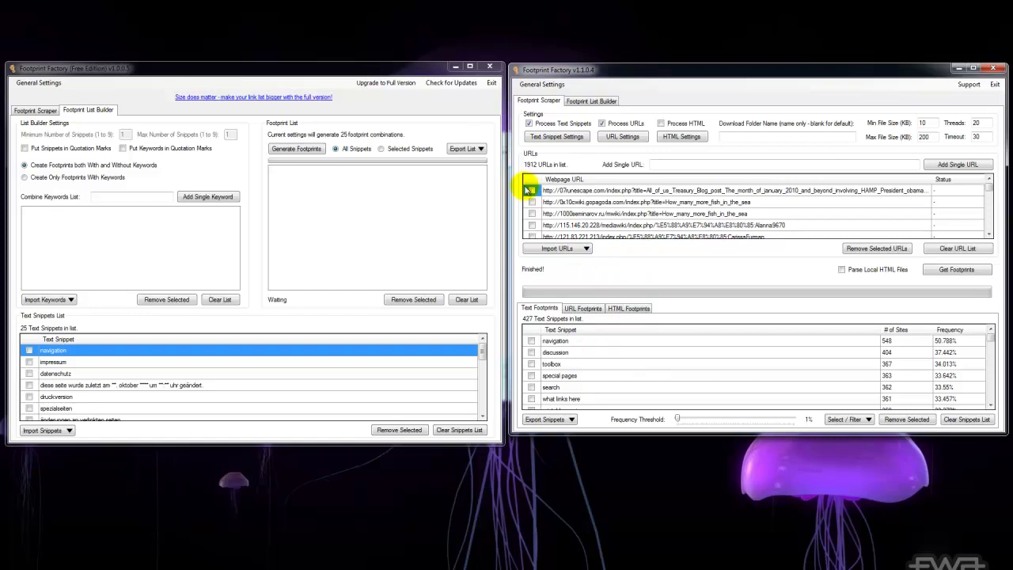
drag(993, 337, 554, 351)
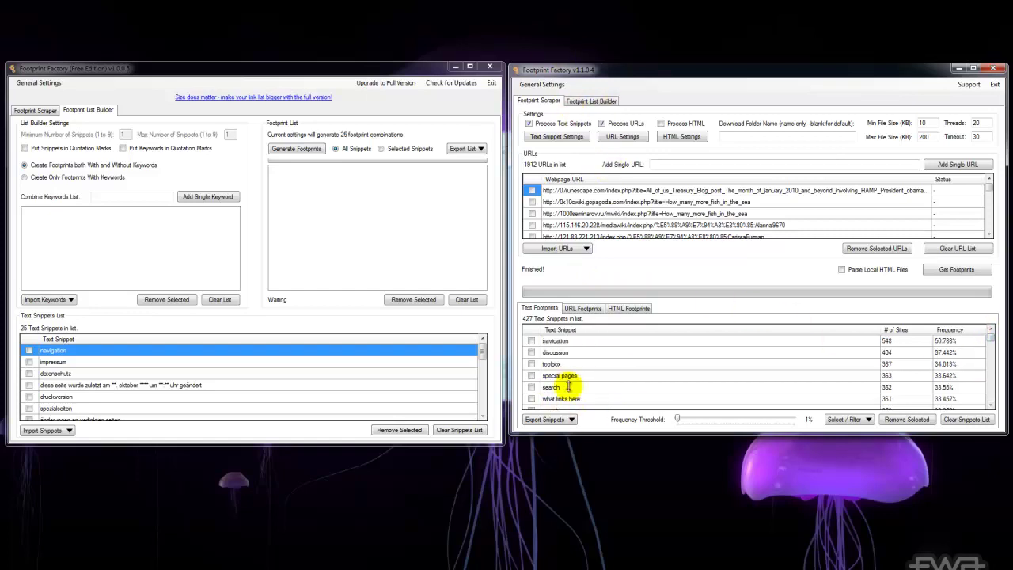